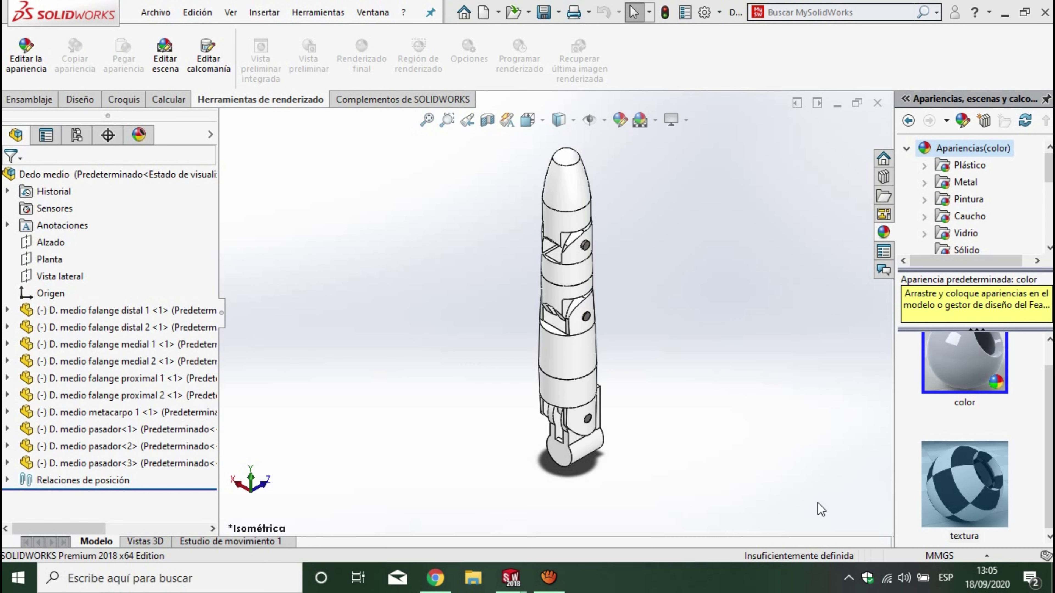
Browse the Appearances, Scenes and Decals library to the plastic appearances.
left_click_drag(1050, 173, 1049, 229)
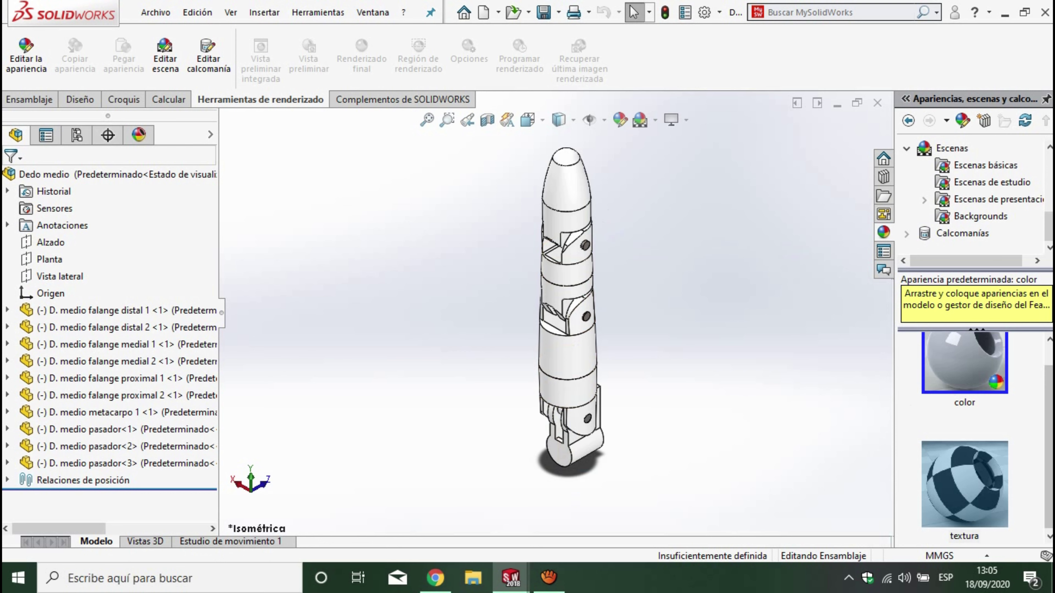
left_click(1049, 340)
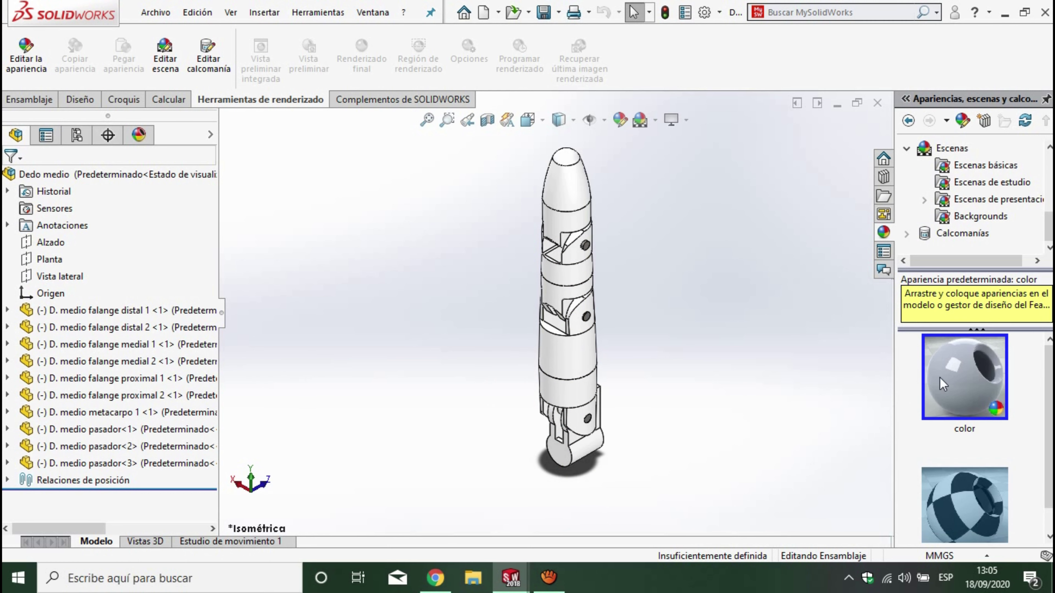
left_click(907, 149)
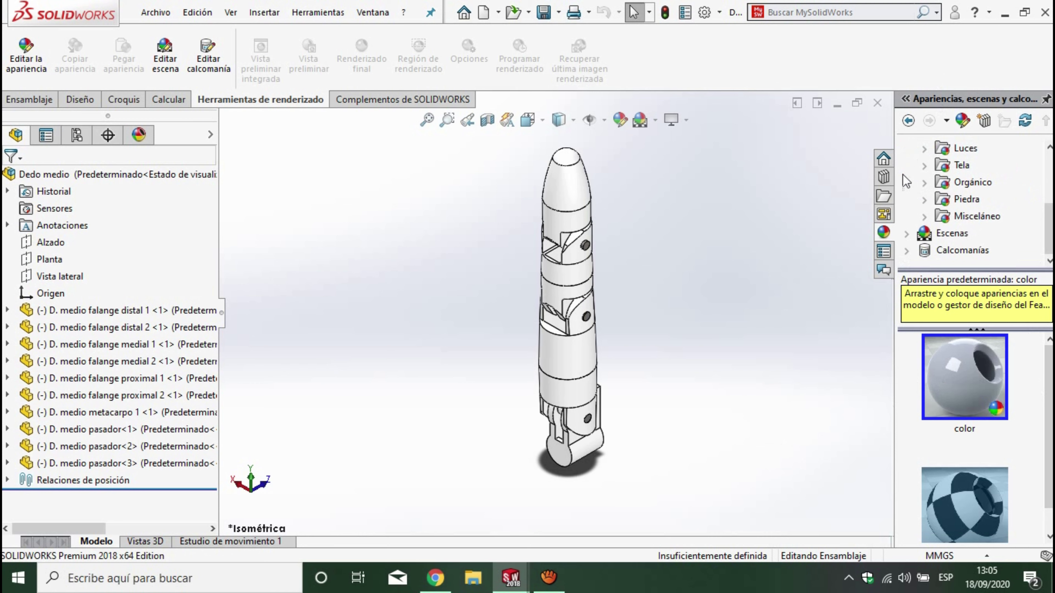
left_click(884, 158)
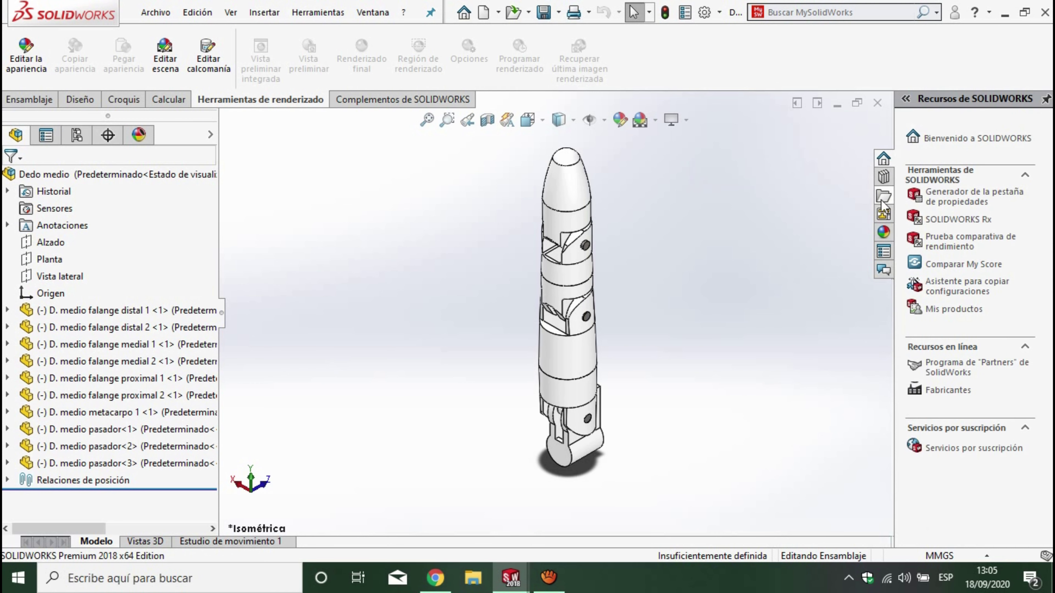
left_click(882, 233)
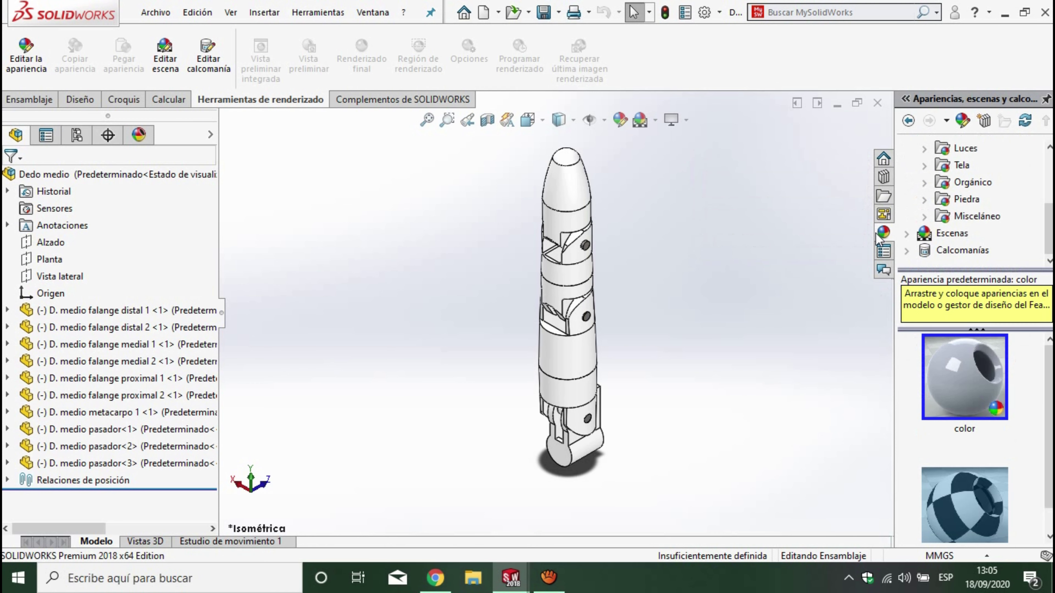
left_click_drag(1048, 227, 1048, 176)
left_click(968, 165)
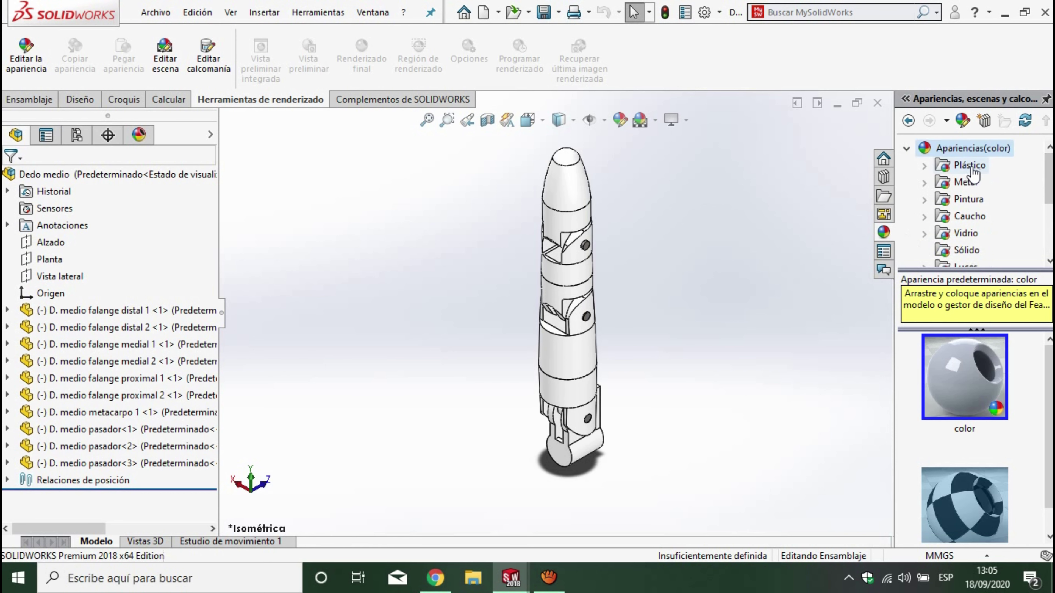
left_click_drag(1048, 358, 1050, 524)
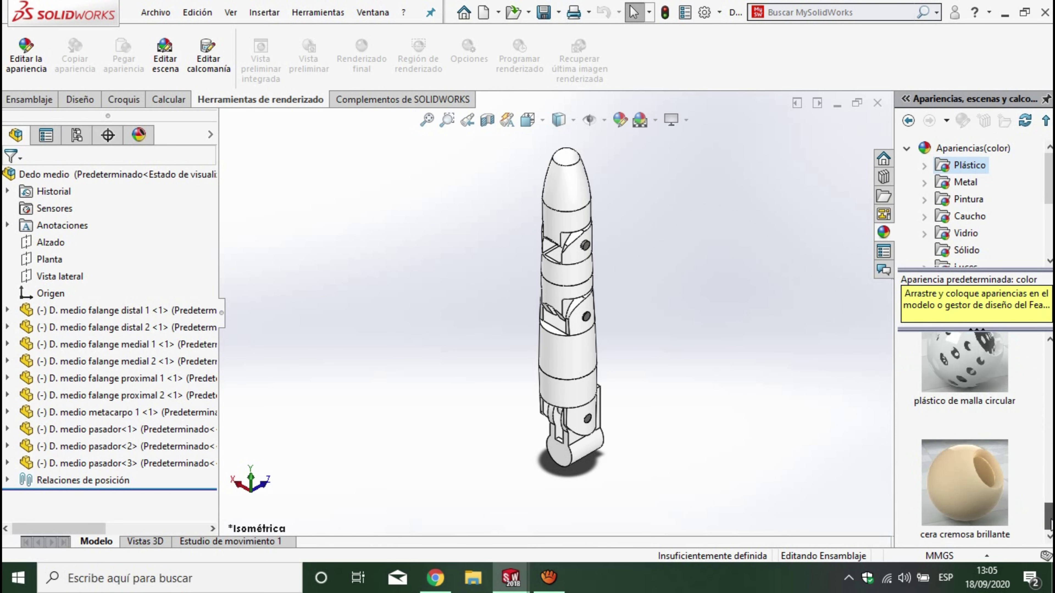
left_click_drag(1050, 521, 1050, 450)
Apply plástico gris claro satinado to the whole fingertip part.
left_click_drag(978, 474, 572, 189)
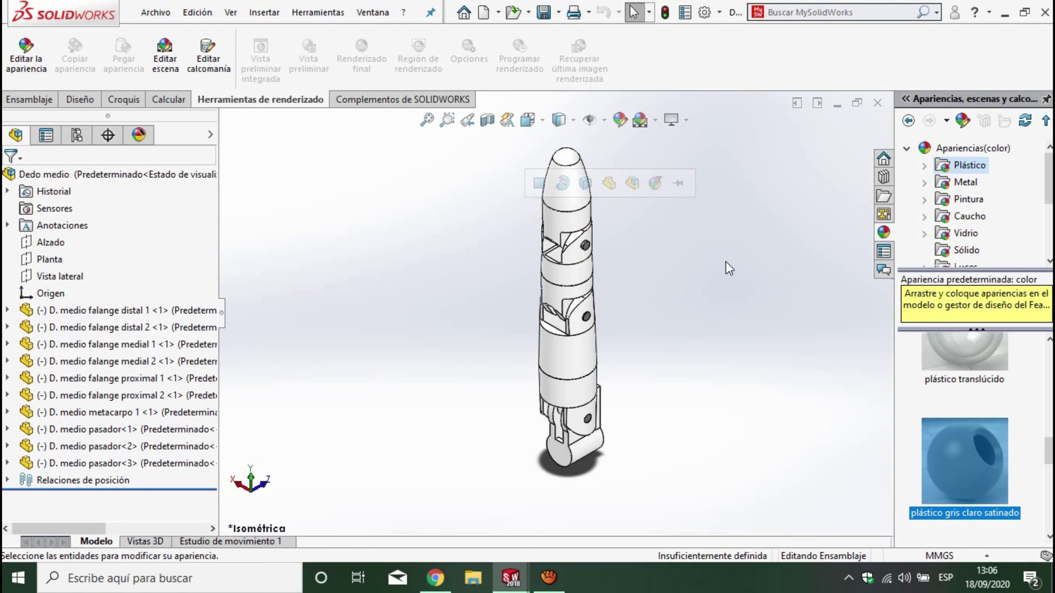
left_click_drag(887, 422, 590, 195)
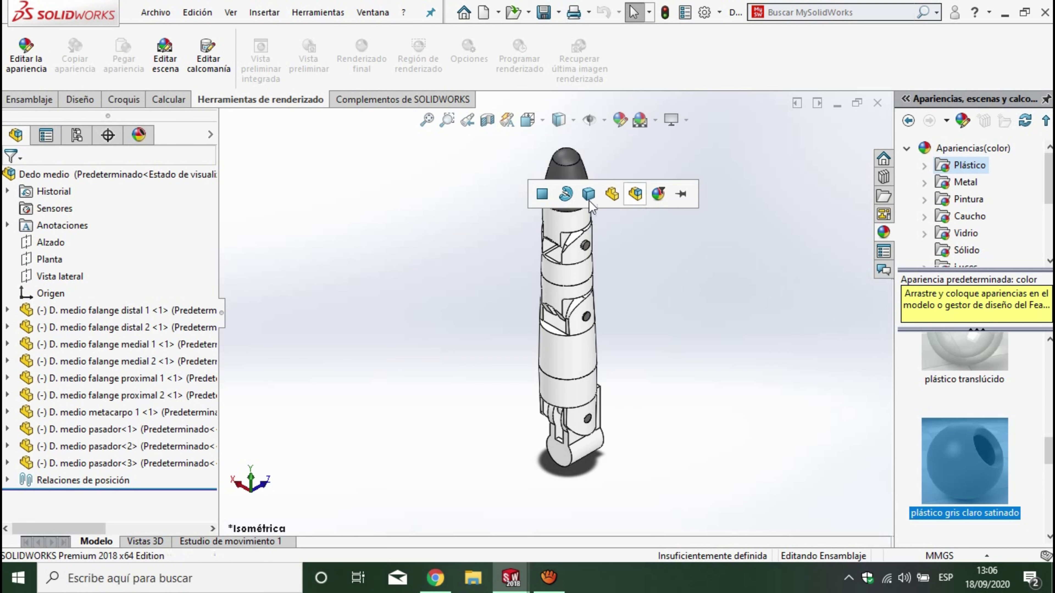
left_click(636, 194)
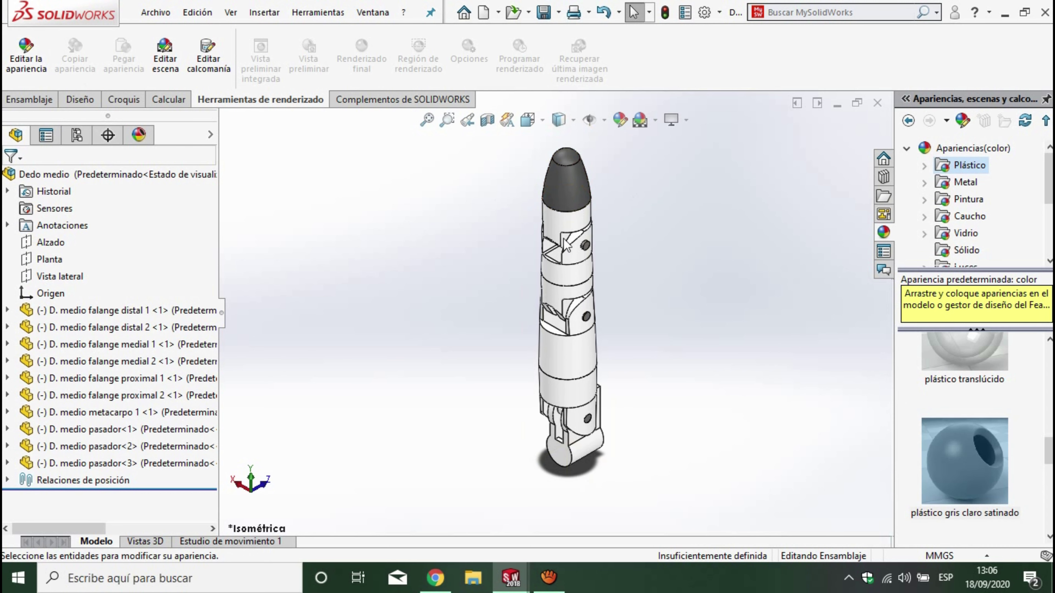
Copy the fingertip's appearance and paste it onto all remaining finger parts.
left_click(567, 183)
left_click(75, 51)
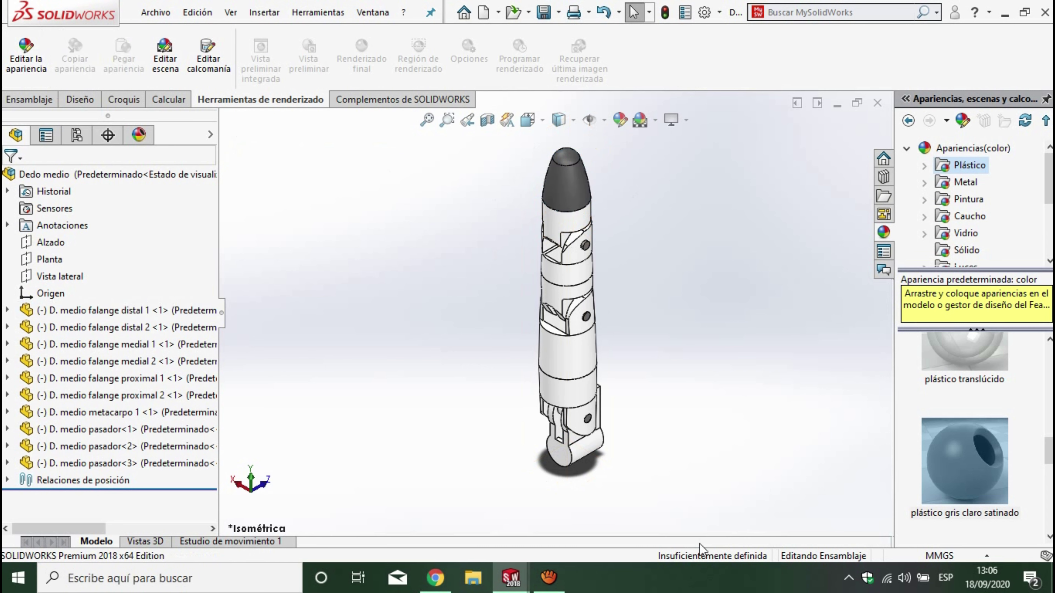
left_click_drag(696, 513, 476, 227)
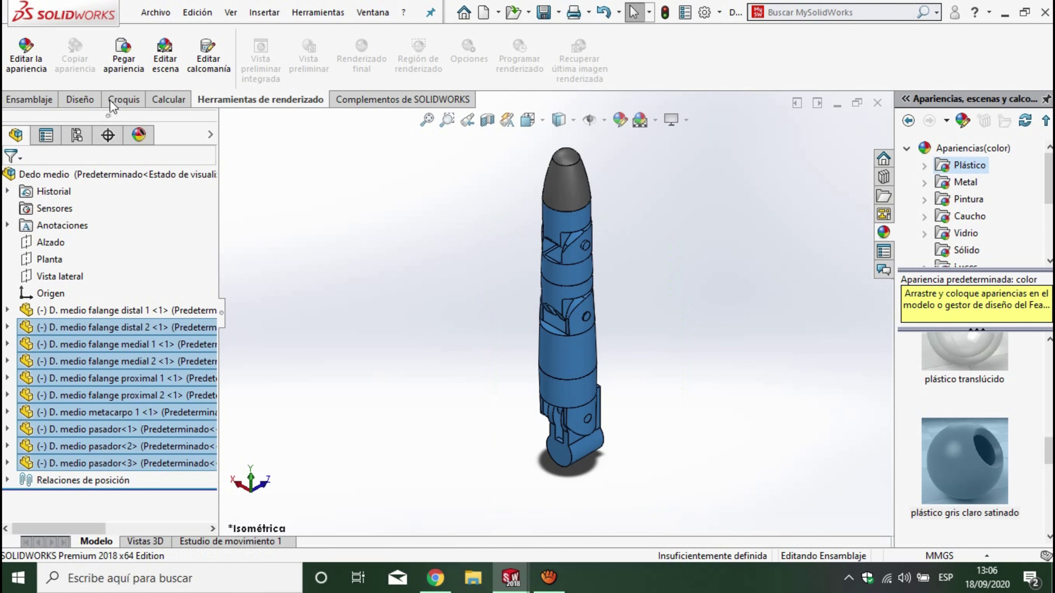
left_click(123, 60)
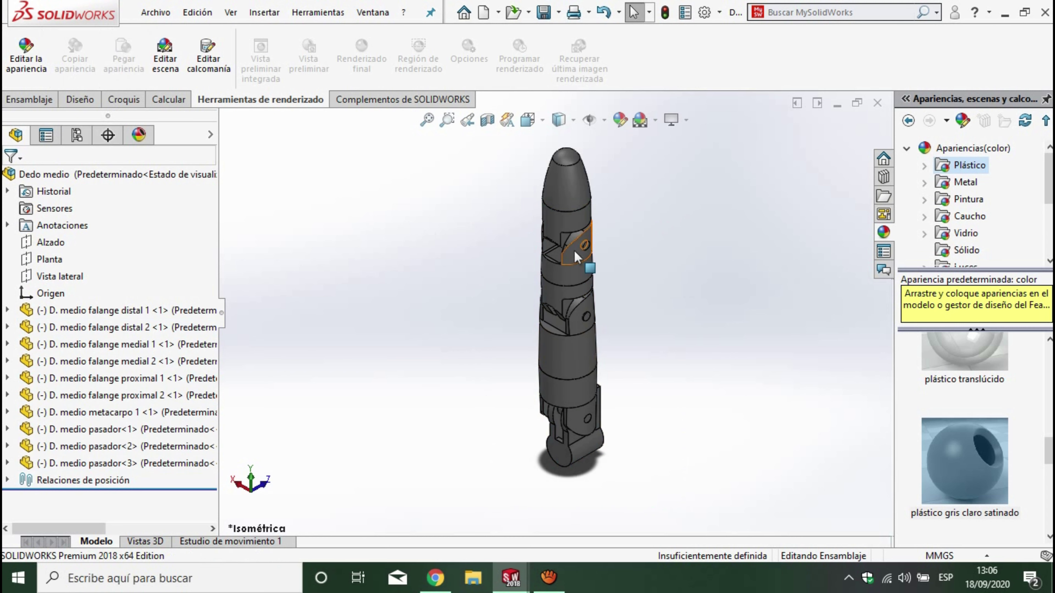
scroll(593, 302, "up", 5)
scroll(582, 349, "down", 7)
scroll(824, 362, "up", 3)
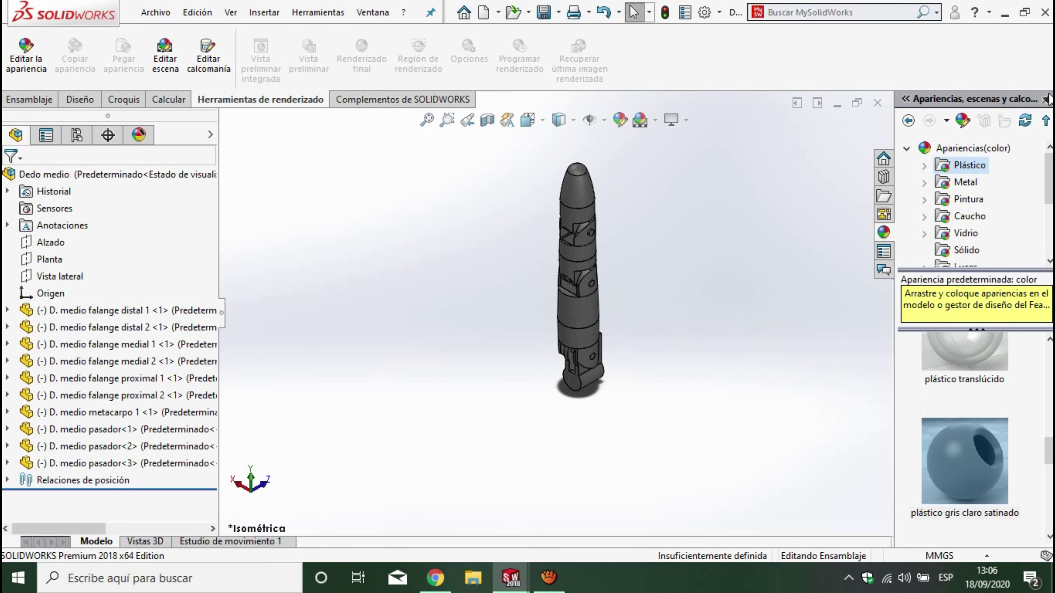
scroll(909, 239, "down", 2)
scroll(909, 239, "down", 1)
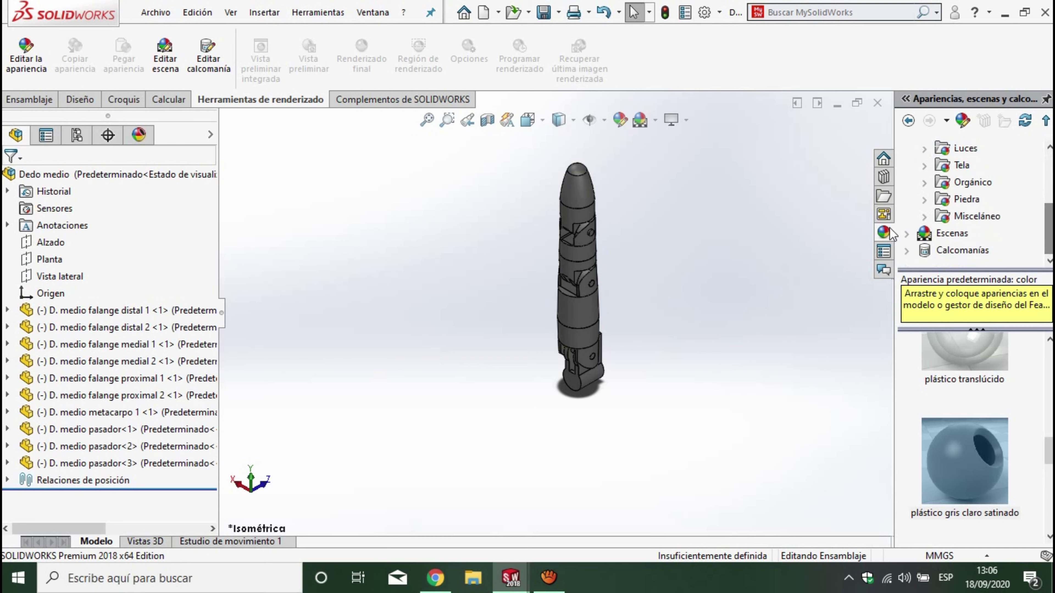
Apply the 3 puntos beige basic scene and orbit to see the finger on its floor.
left_click(907, 234)
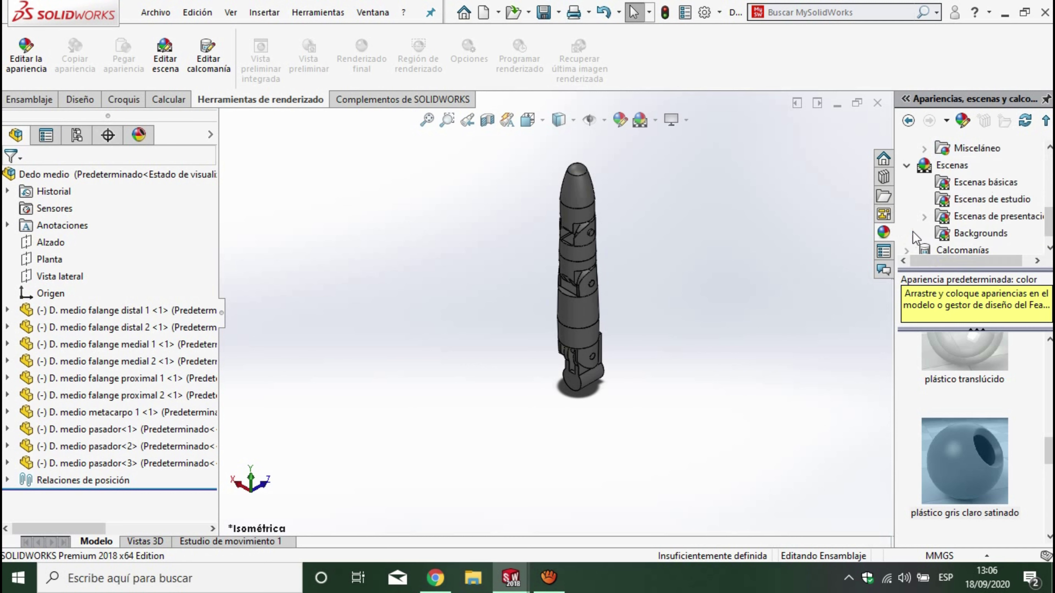
left_click(966, 200)
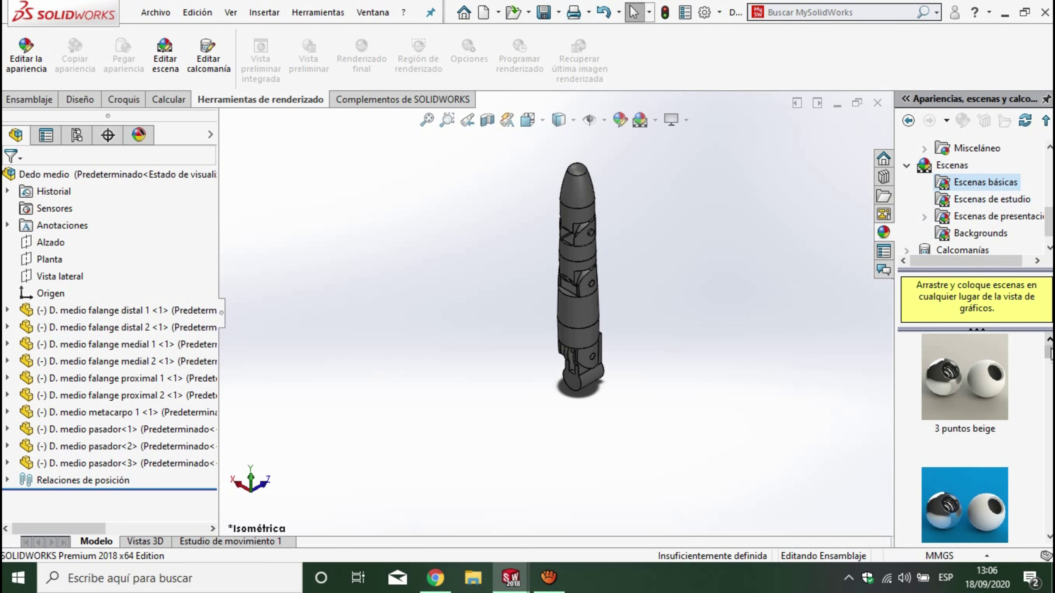
left_click_drag(963, 376, 689, 299)
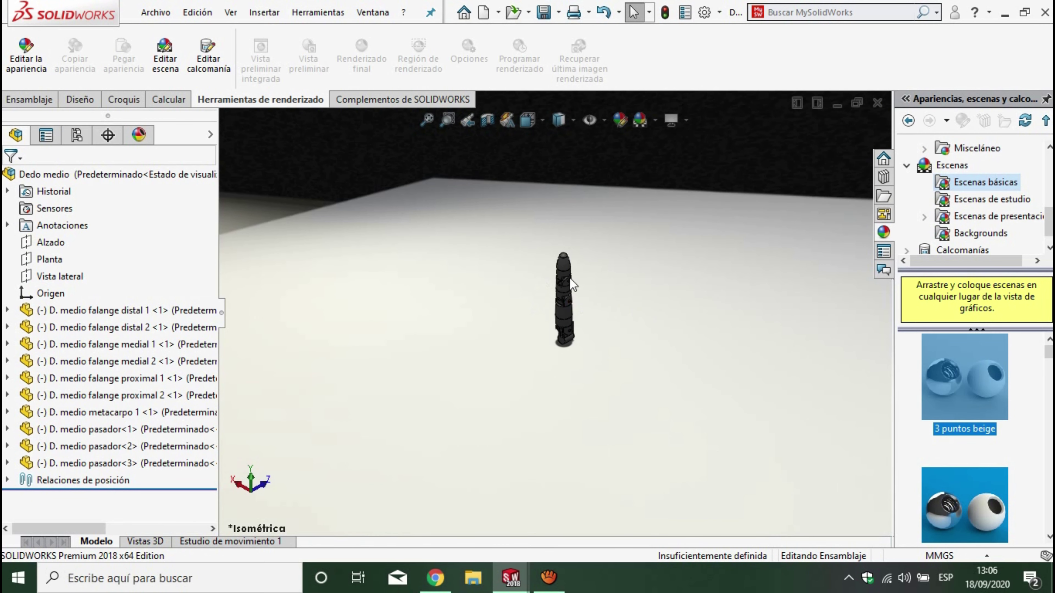
mouse_move(558, 300)
middle_mouse_down()
mouse_move(487, 391)
mouse_move(468, 460)
mouse_move(458, 452)
middle_mouse_up()
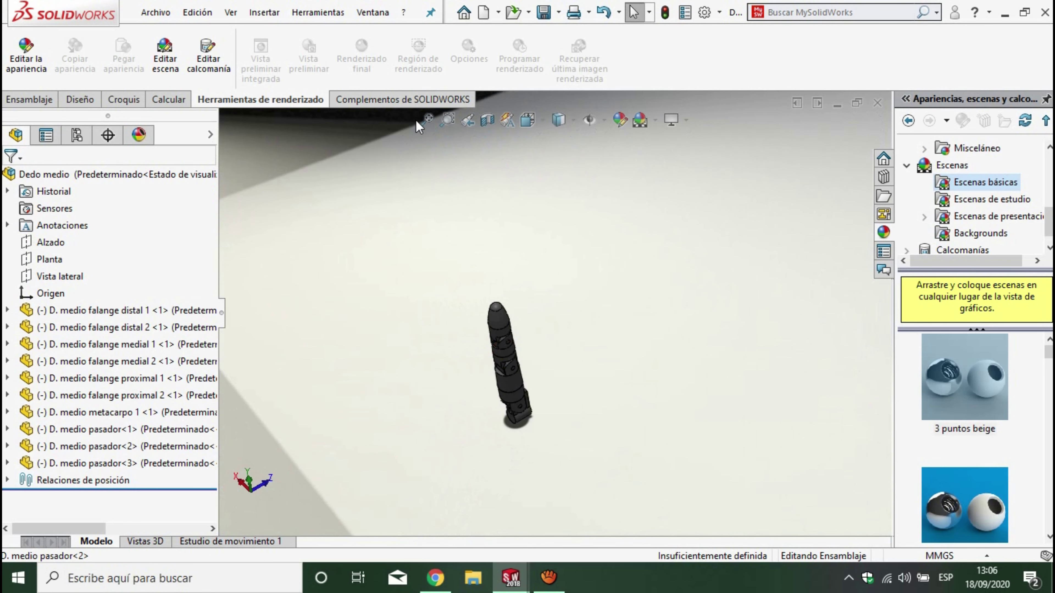
Enable the PhotoView 360 add-in and show the Herramientas de renderizado ribbon tab.
left_click(447, 102)
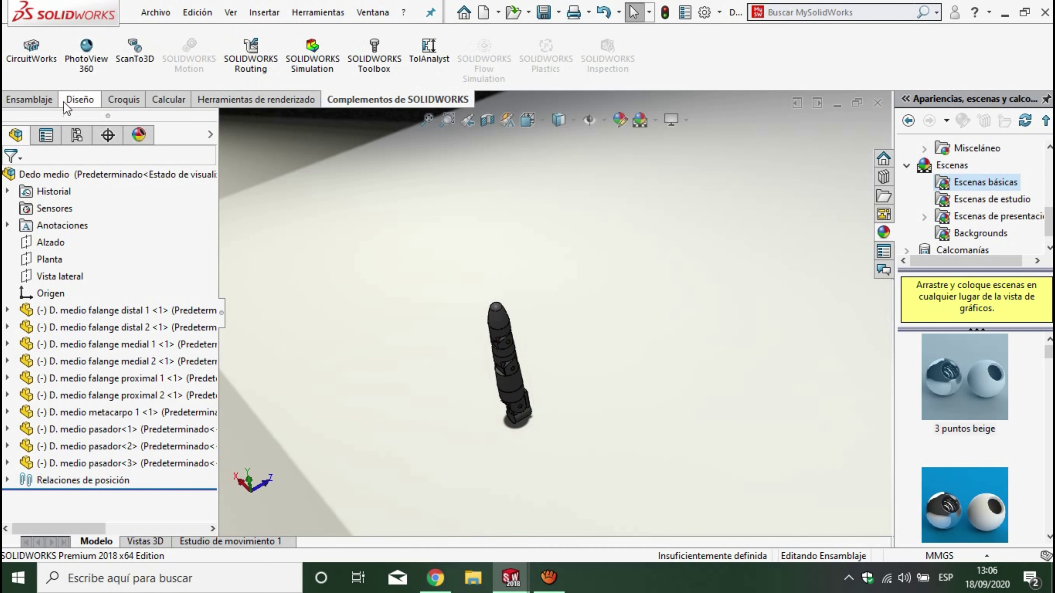
left_click(87, 65)
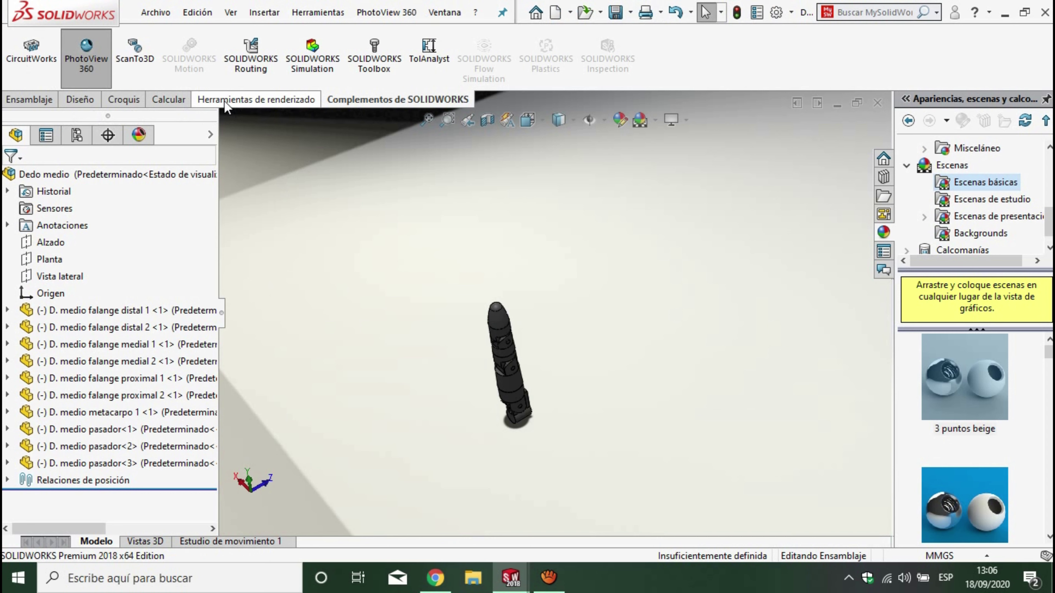
right_click(471, 104)
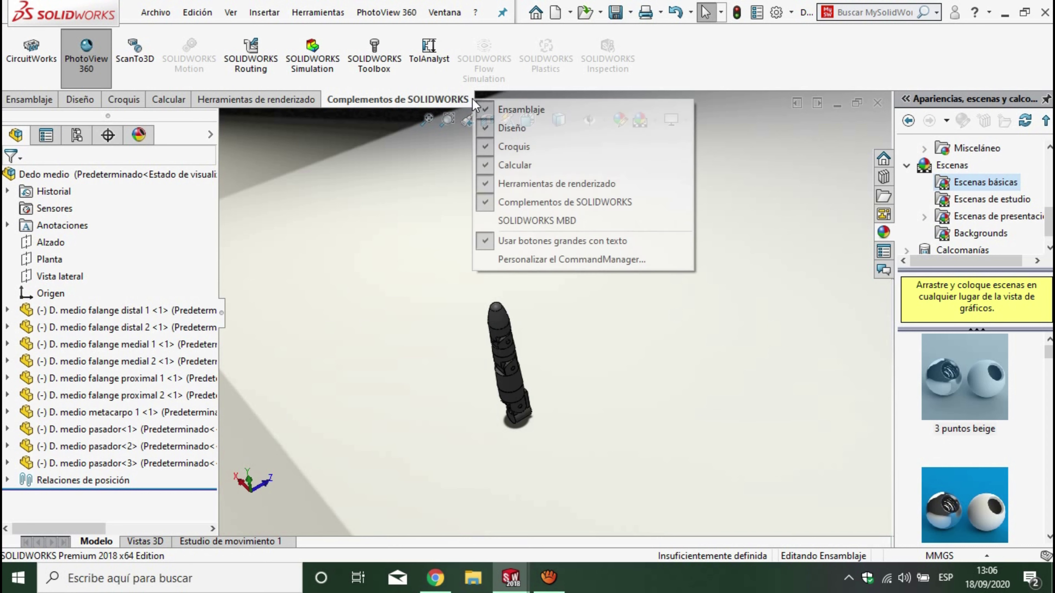
left_click(515, 184)
right_click(316, 104)
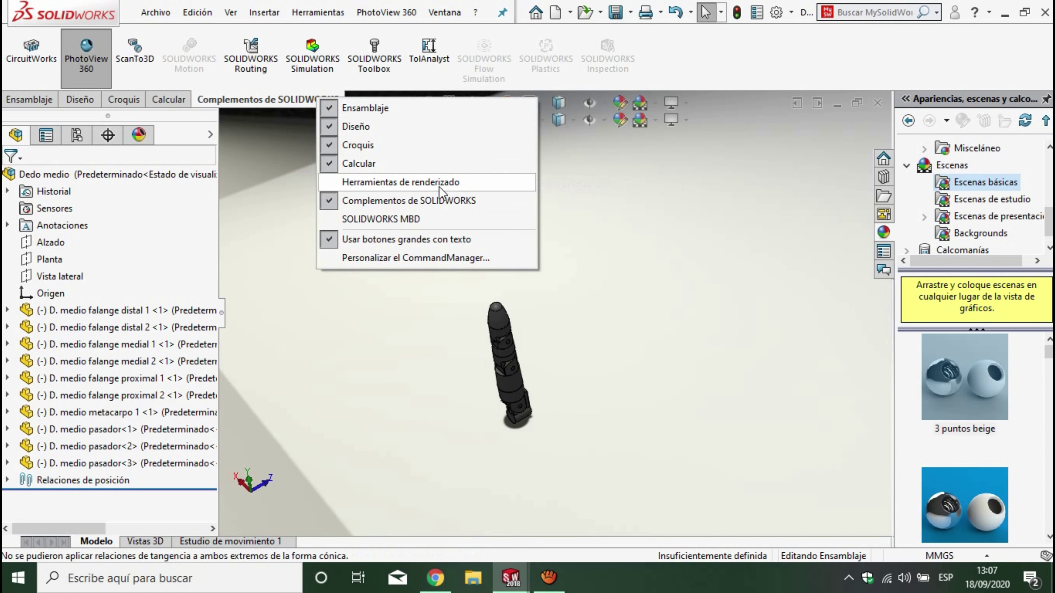
left_click(374, 182)
left_click(252, 101)
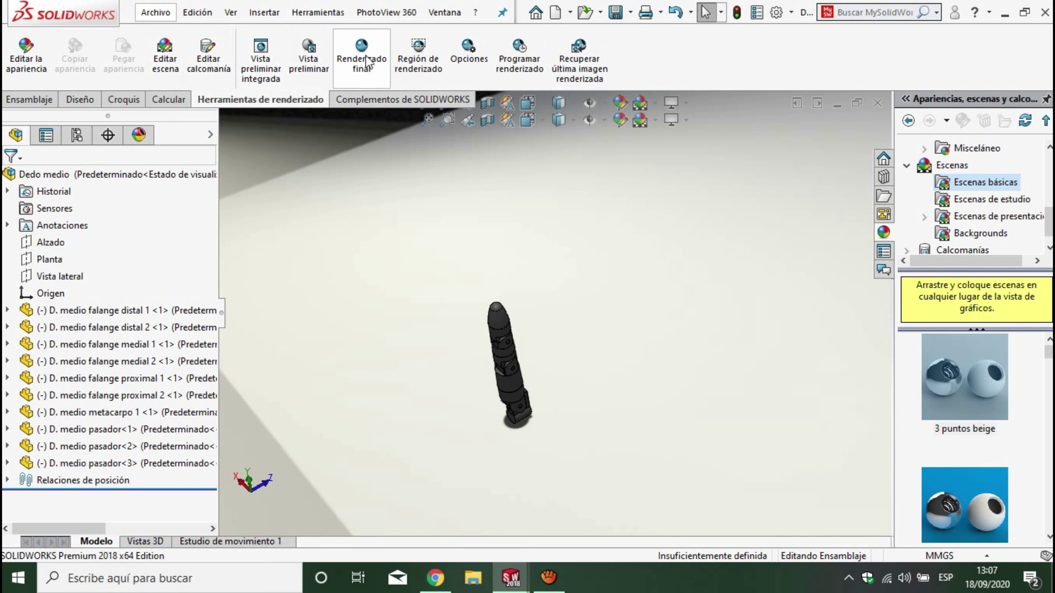
Run Renderizado final from the isometric view (Ctrl+7) after cancelling the first attempt.
left_click(367, 64)
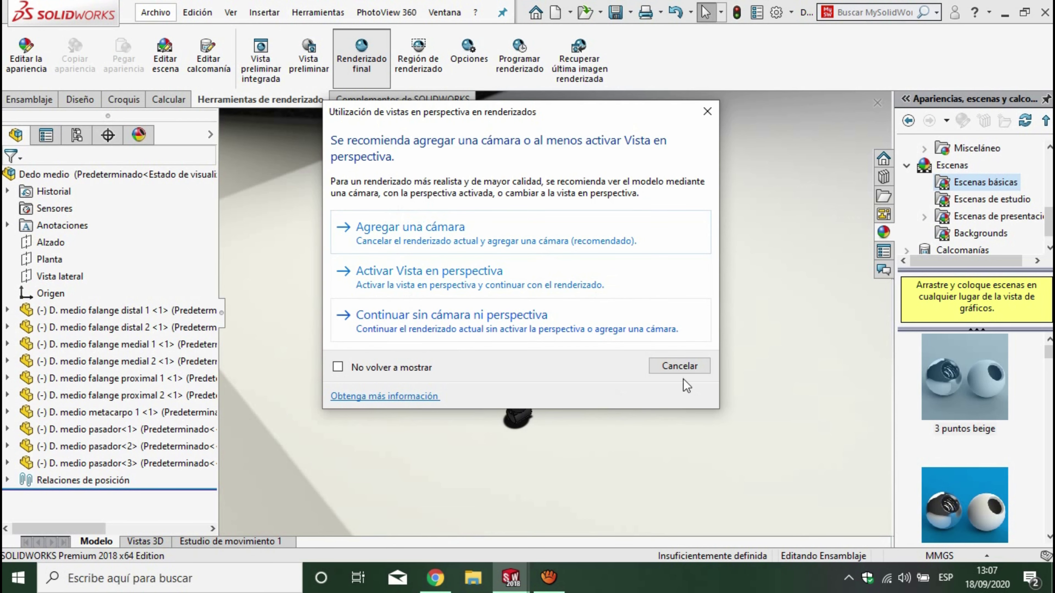
left_click(667, 367)
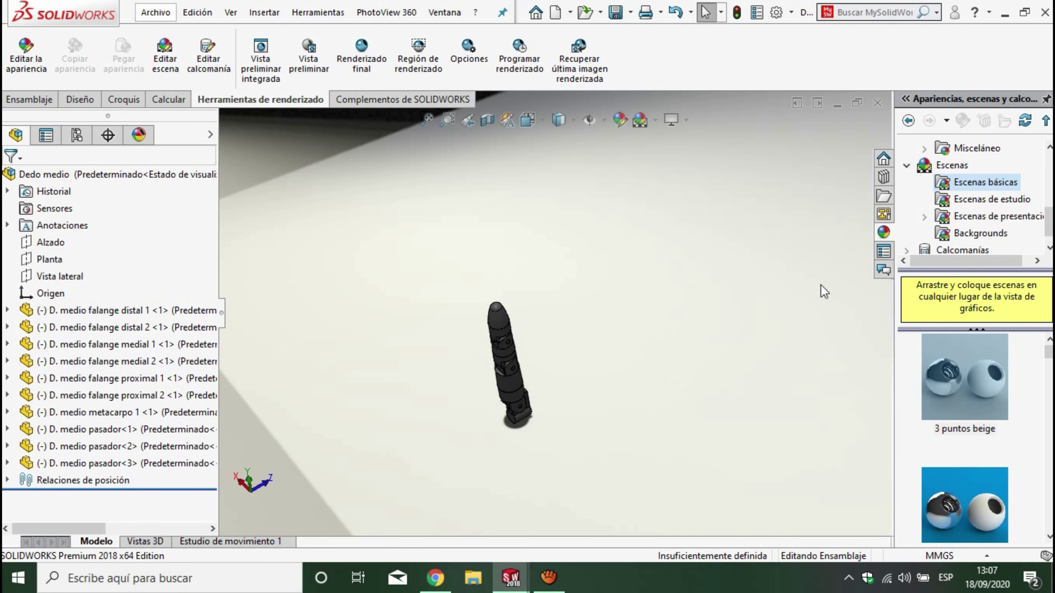
key("ctrl+7")
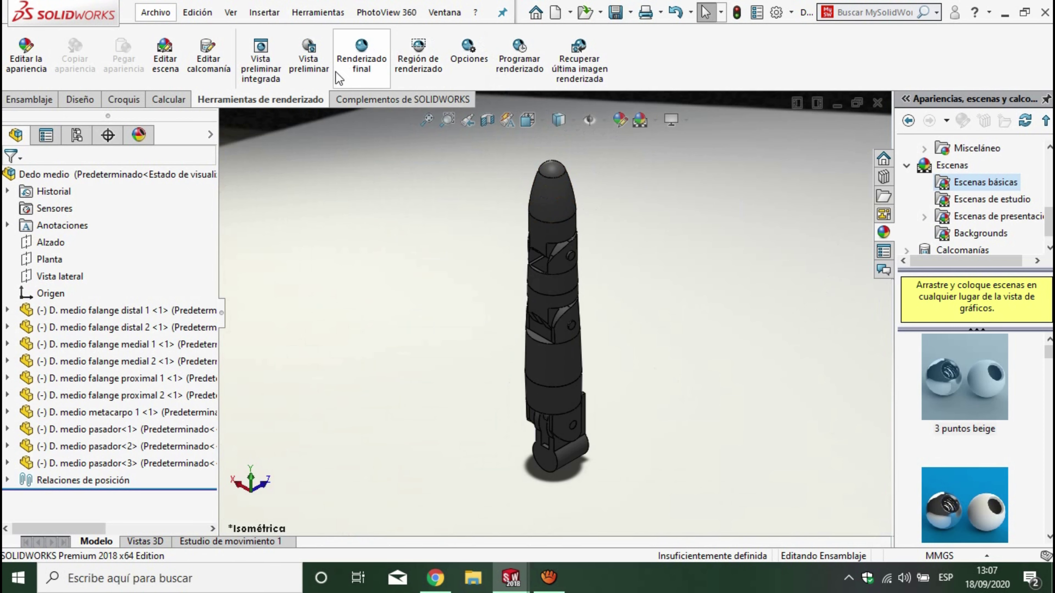
left_click(366, 70)
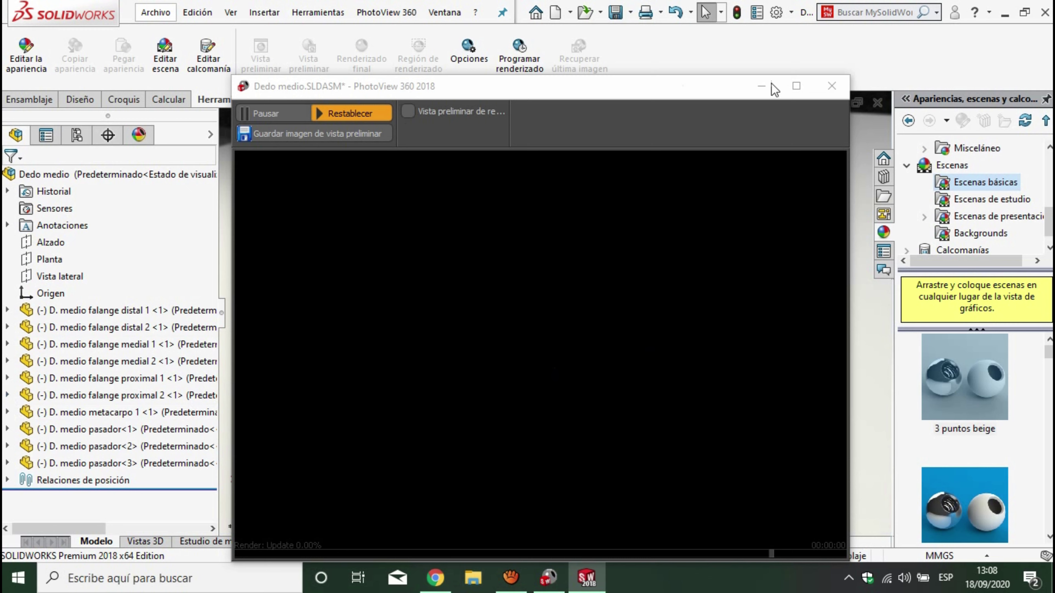
Maximize the 1155 × 577 render window and zoom and pan to inspect its detail.
left_click(789, 92)
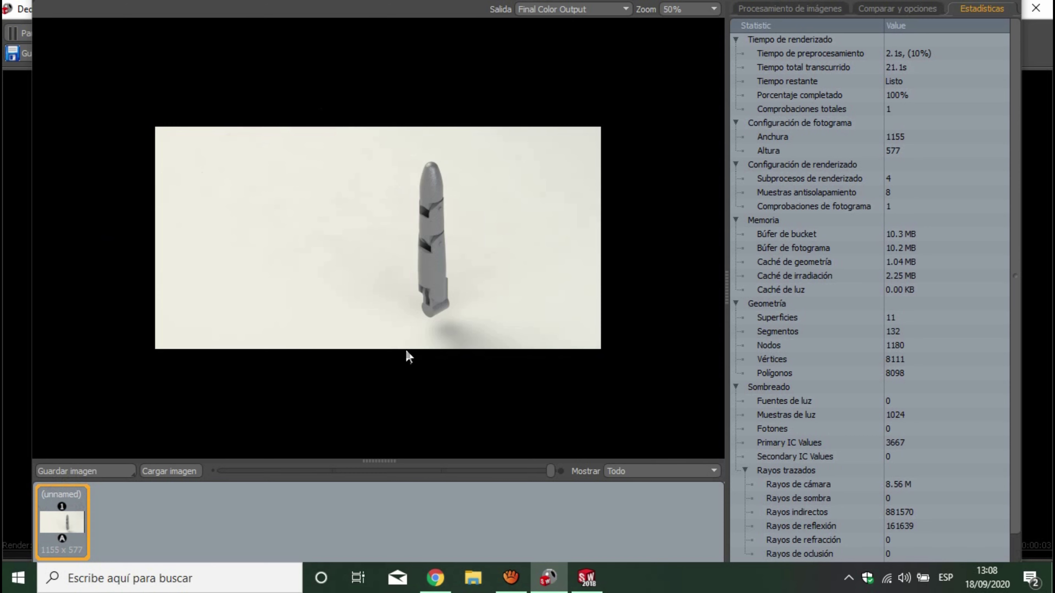
scroll(372, 226, "down", 1)
scroll(386, 233, "up", 2)
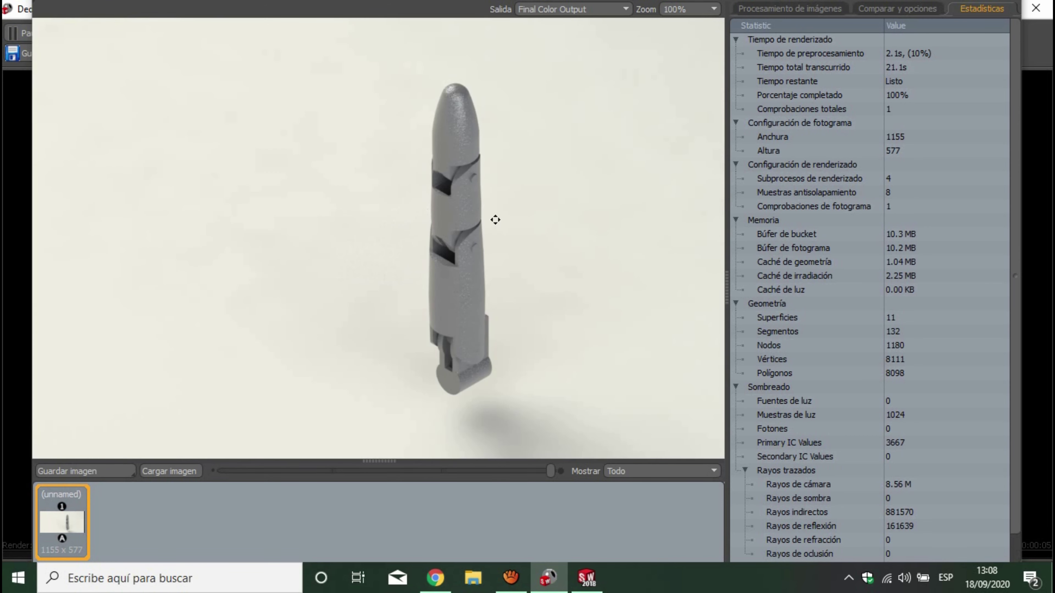
left_click_drag(495, 219, 397, 241)
scroll(384, 242, "up", 1)
scroll(390, 235, "up", 2)
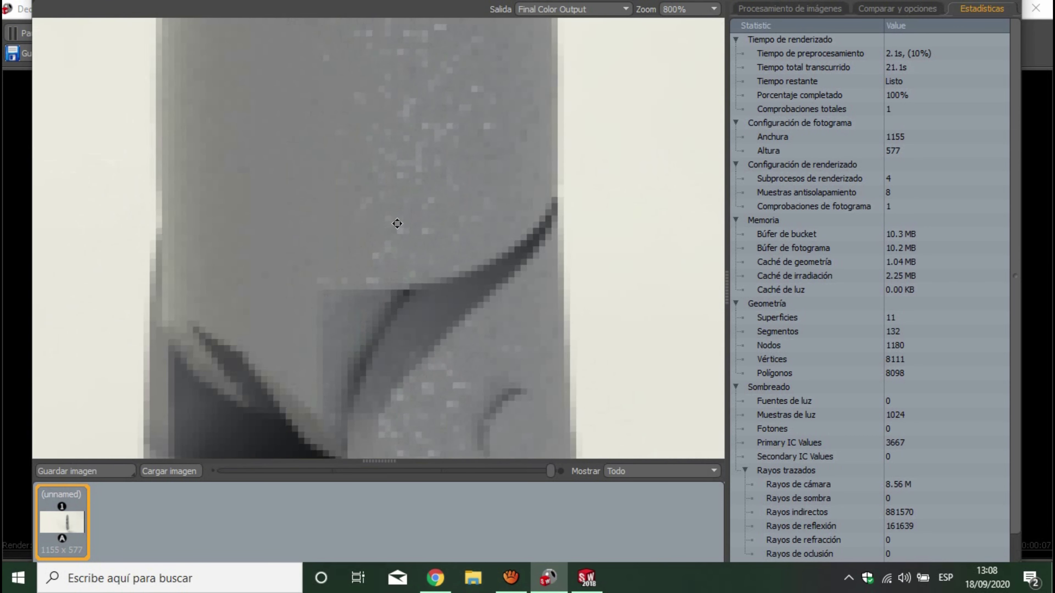
scroll(395, 226, "down", 3)
left_click_drag(430, 234, 387, 196)
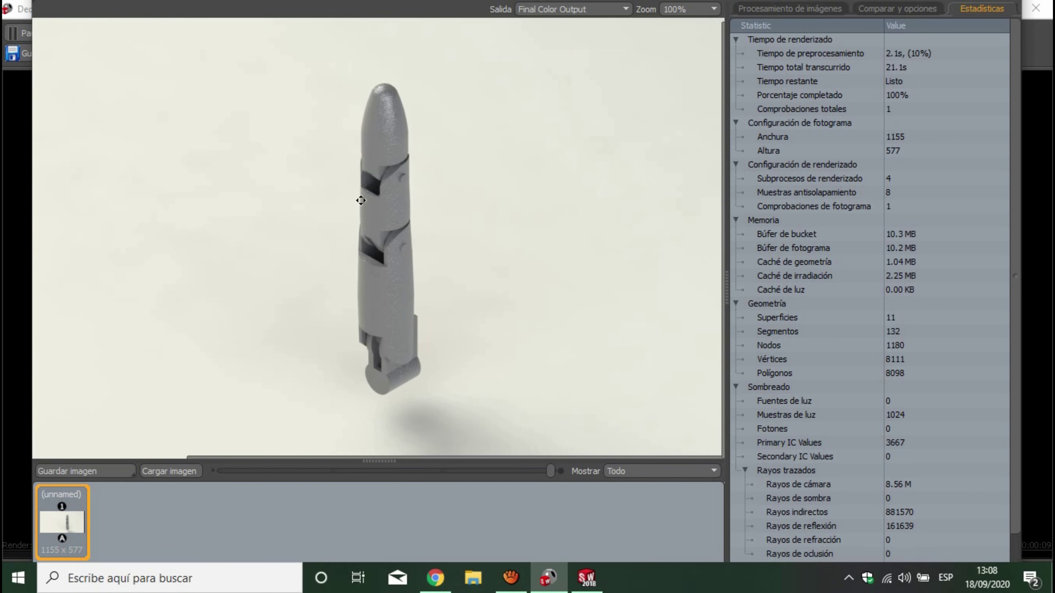
left_click(93, 470)
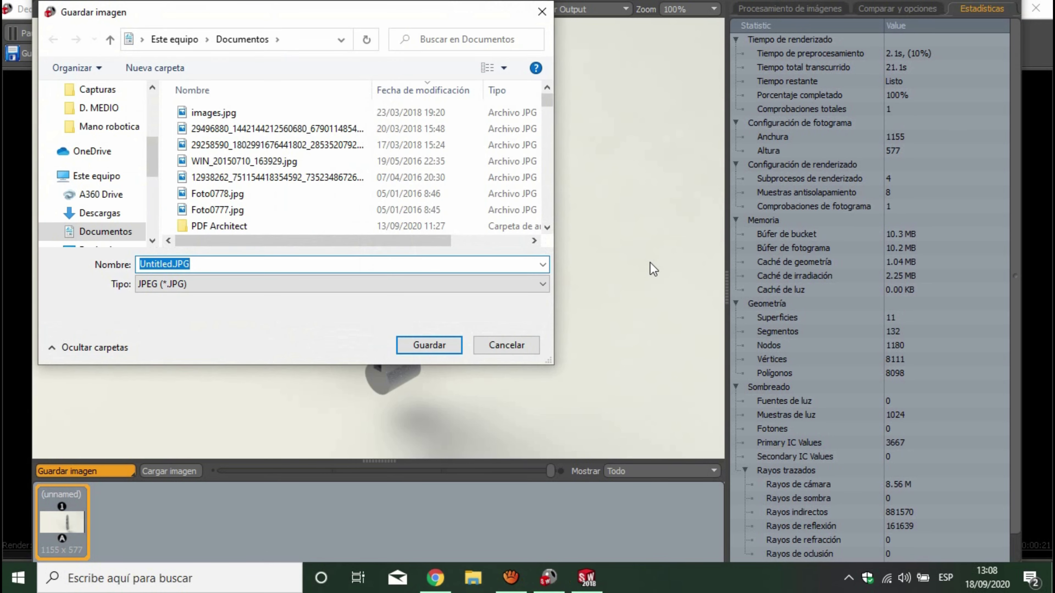
Save the render as Untitled.JPG in Documents, keeping JPEG (*.JPG) format.
left_click(158, 289)
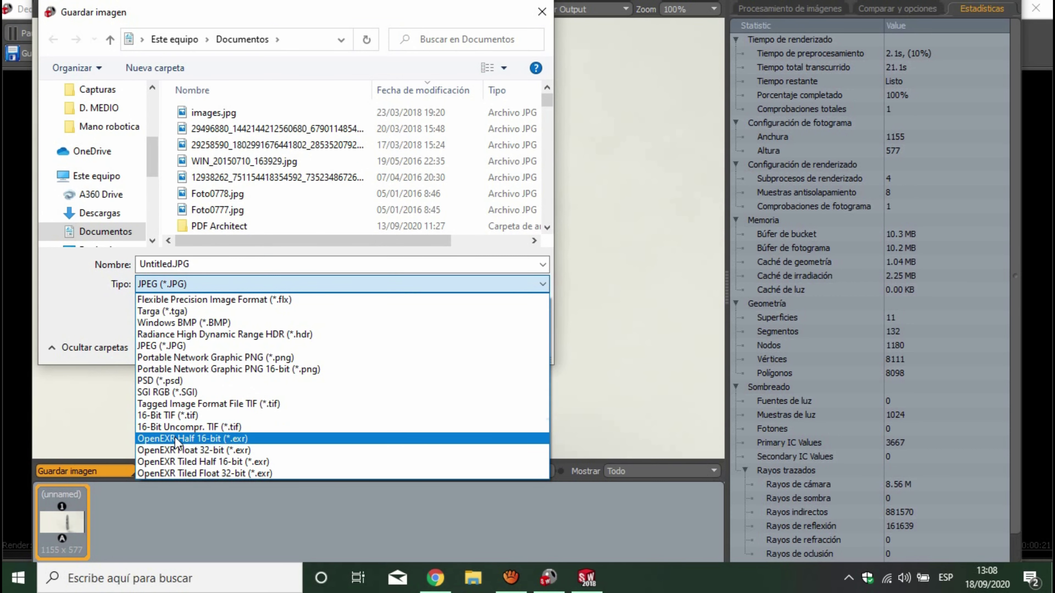
left_click(192, 349)
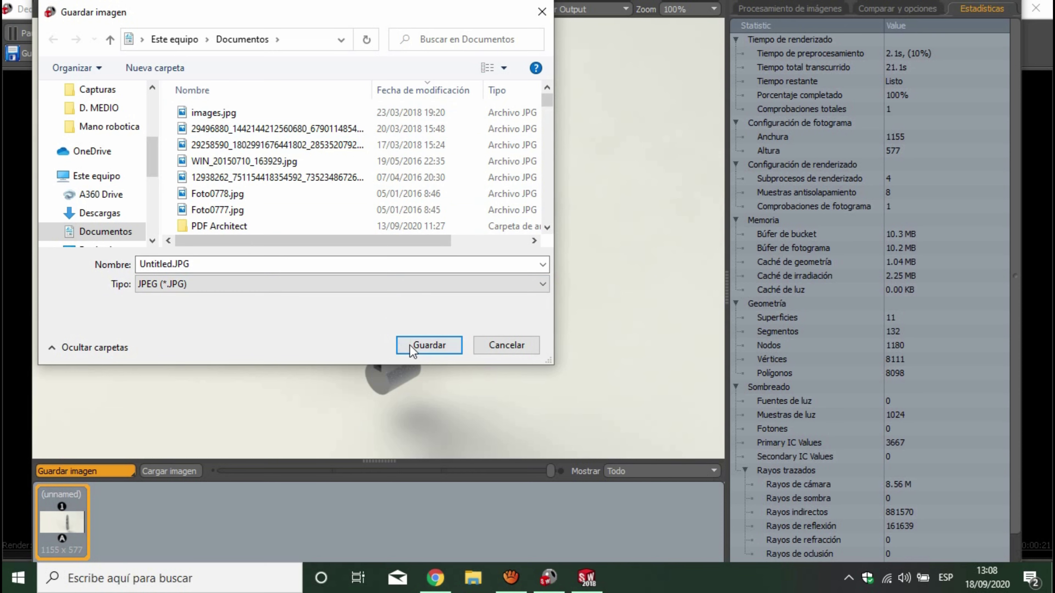
left_click(424, 345)
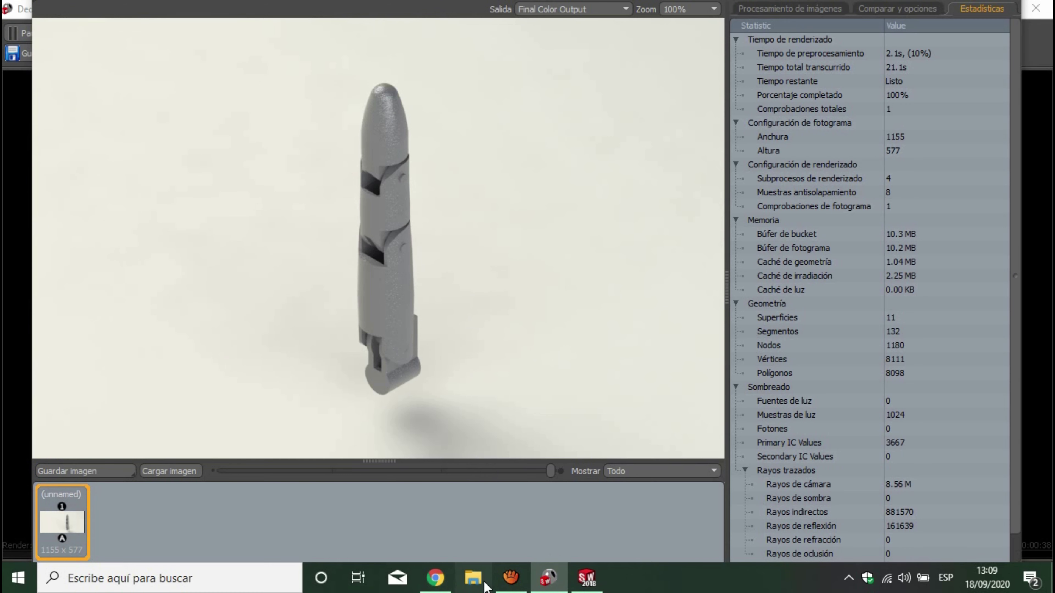
Open Untitled.JPG from File Explorer's Quick access in the photo viewer.
left_click(474, 579)
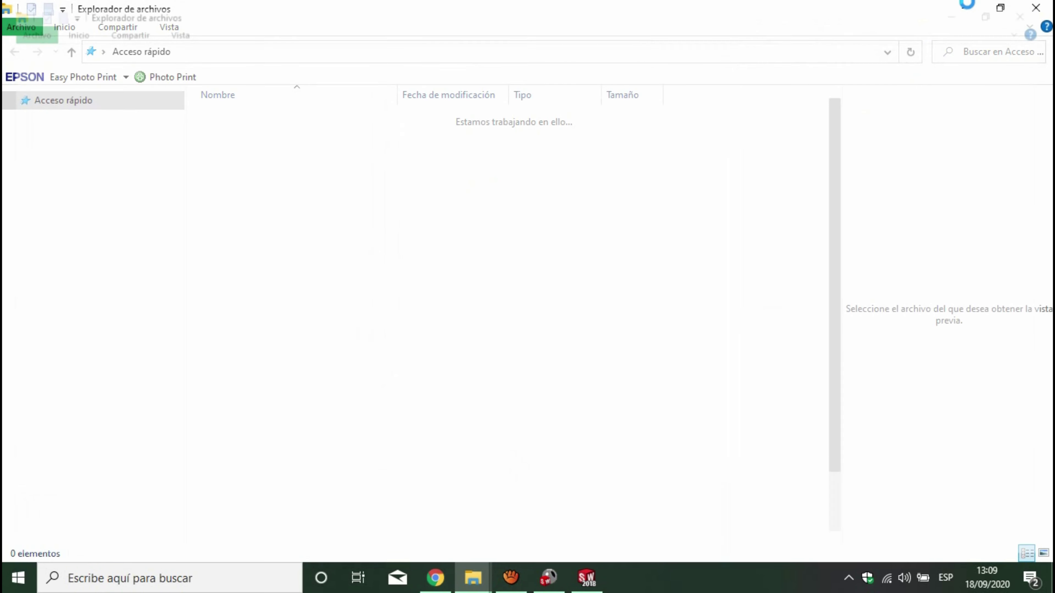
left_click(216, 120)
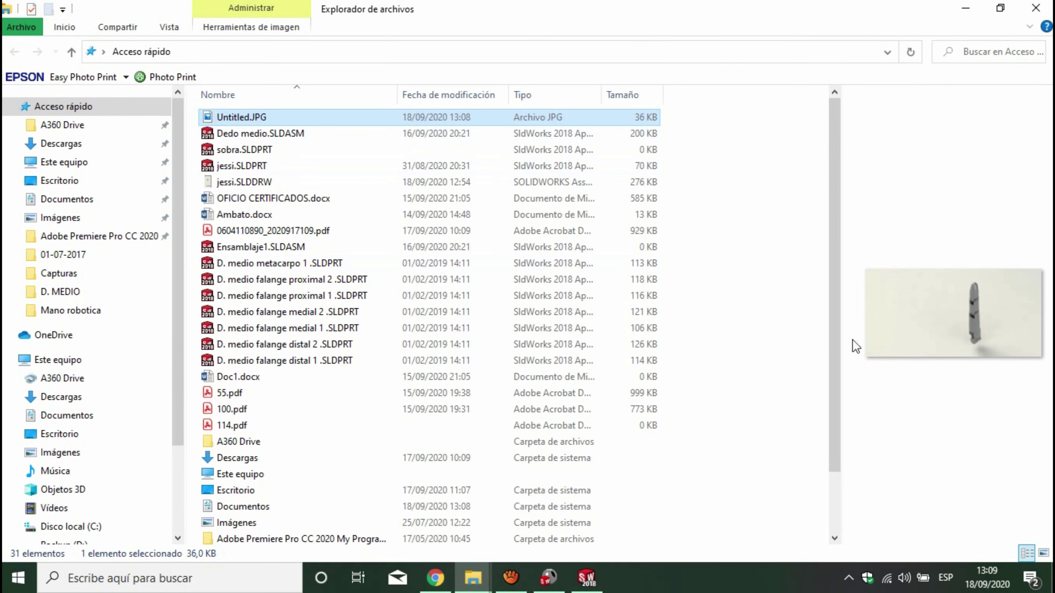
key("Return")
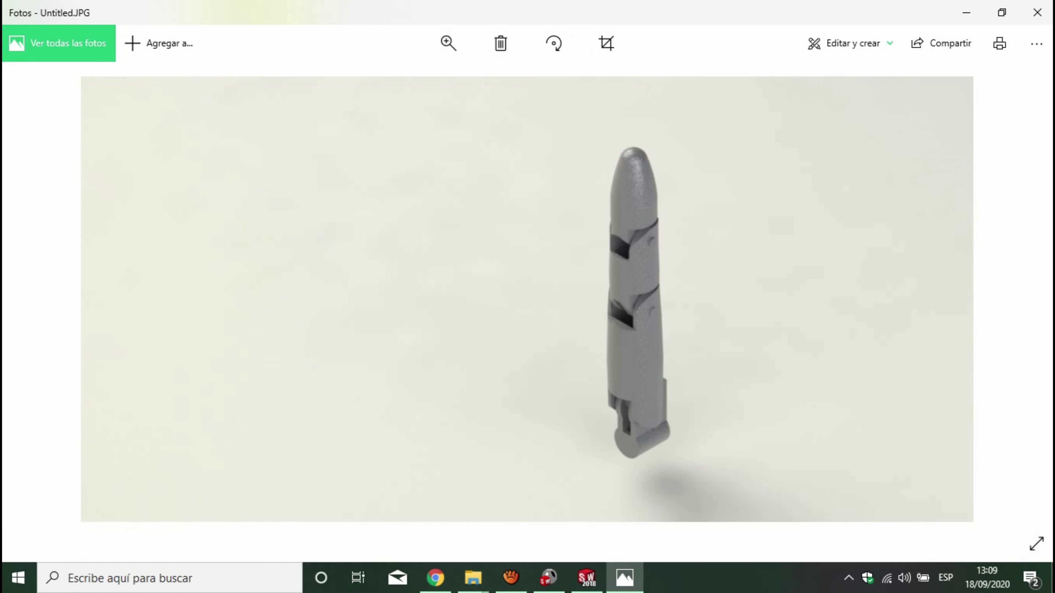
Zoom into Untitled.JPG in Photos, close it, and return to the render window.
left_click(448, 42)
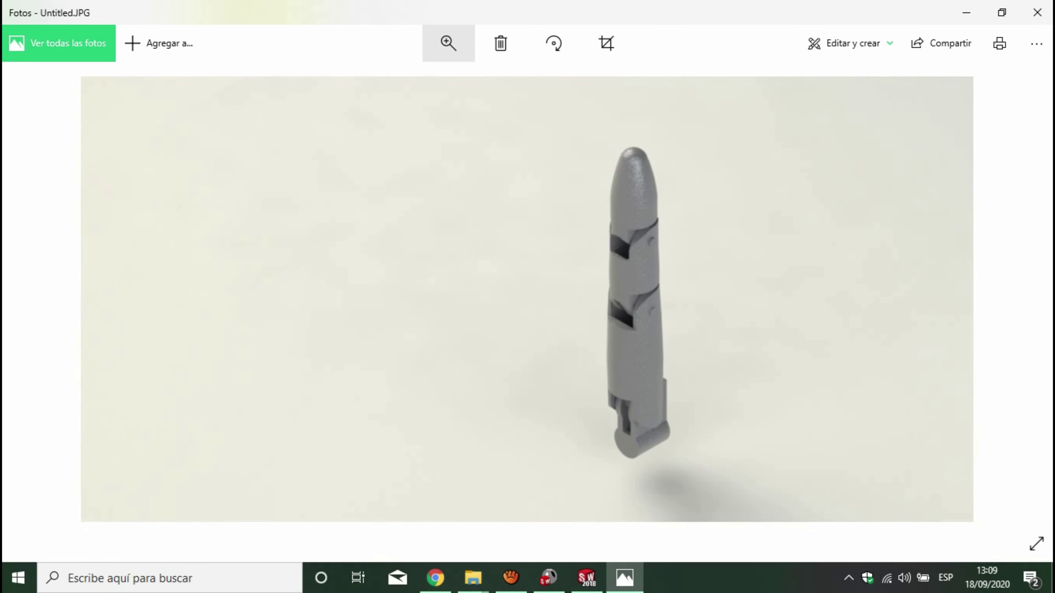
mouse_move(401, 79)
left_mouse_down()
mouse_move(426, 79)
mouse_move(381, 79)
left_mouse_up()
left_click(1037, 12)
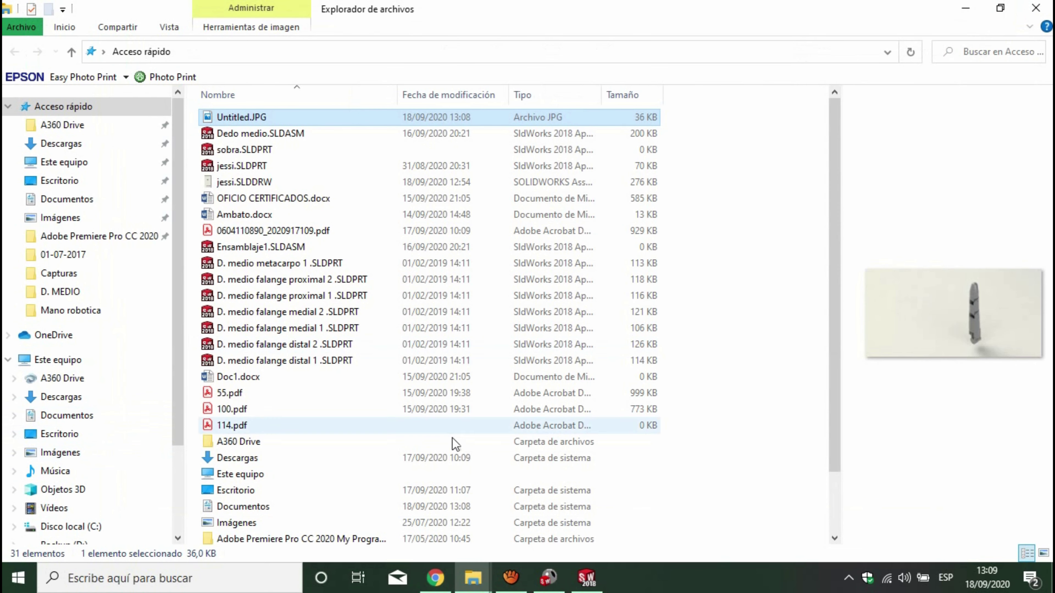
left_click(557, 586)
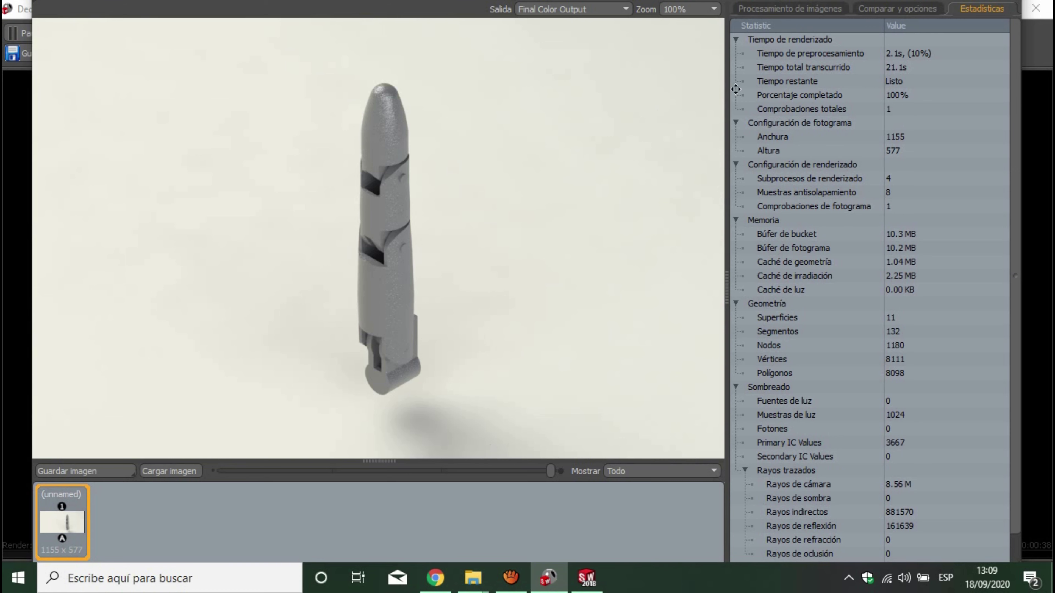